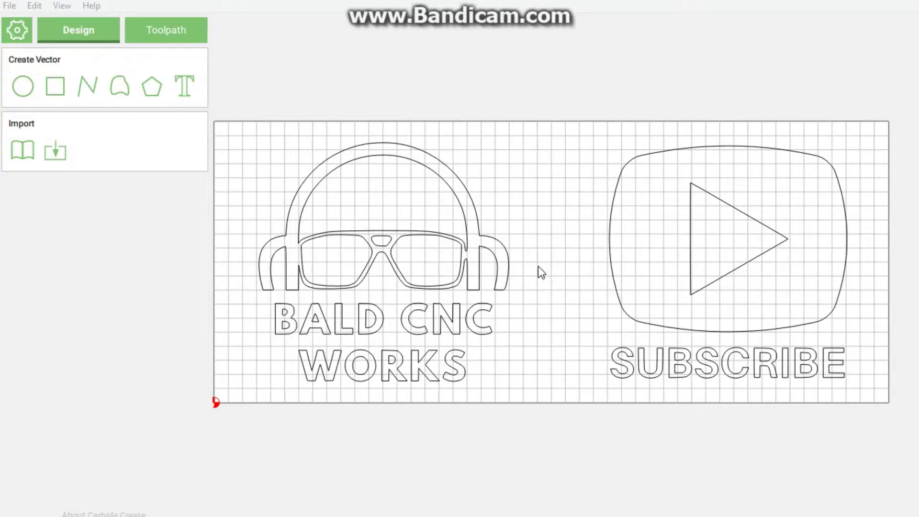
# Create a new blank design and open its Job Setup for 12 × 5 in stock, 1 in thick
pyautogui.click(11, 6)
pyautogui.click(20, 24)
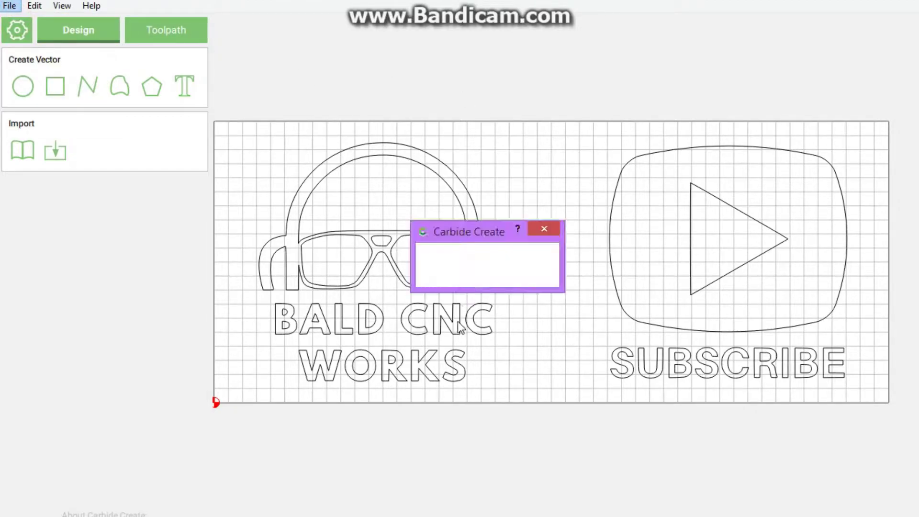
pyautogui.scroll(-3, 433, 198)
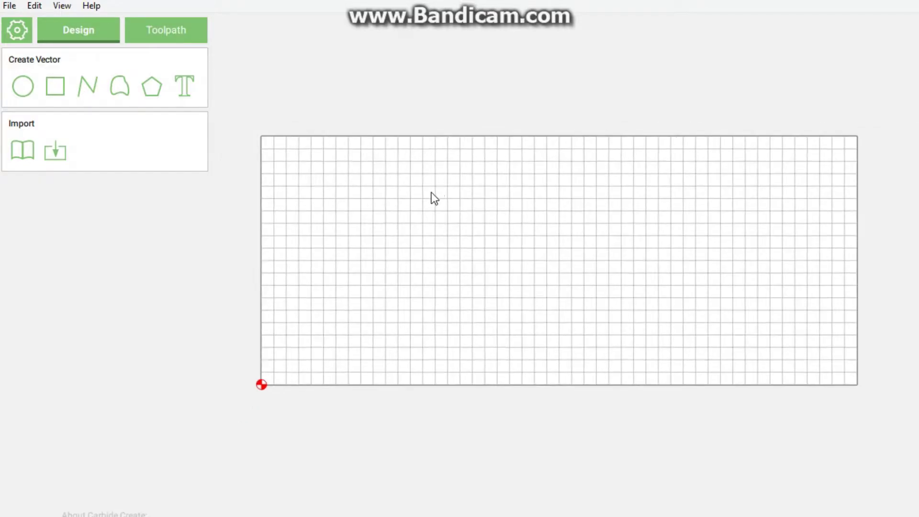
pyautogui.click(17, 35)
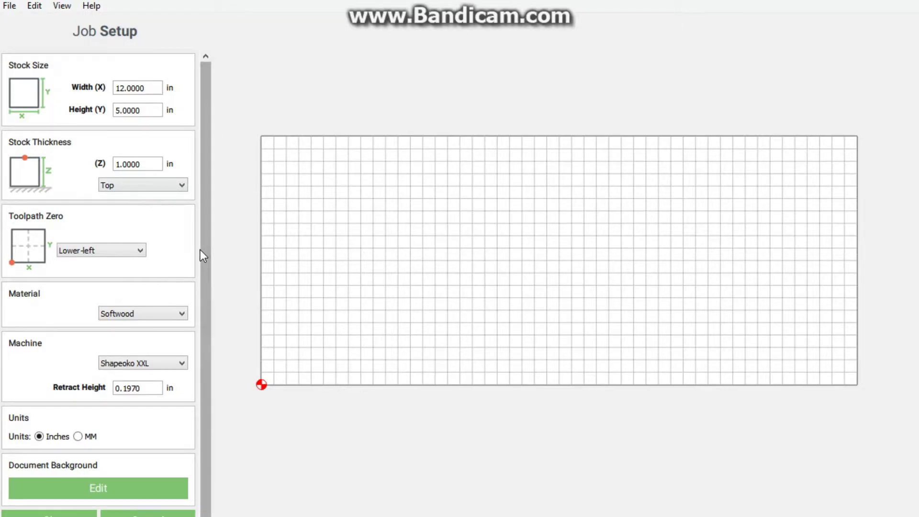
pyautogui.scroll(-1, 200, 249)
# Accept the job setup and draw a rectangle sized 11.5 × 4.5 in
pyautogui.click(45, 510)
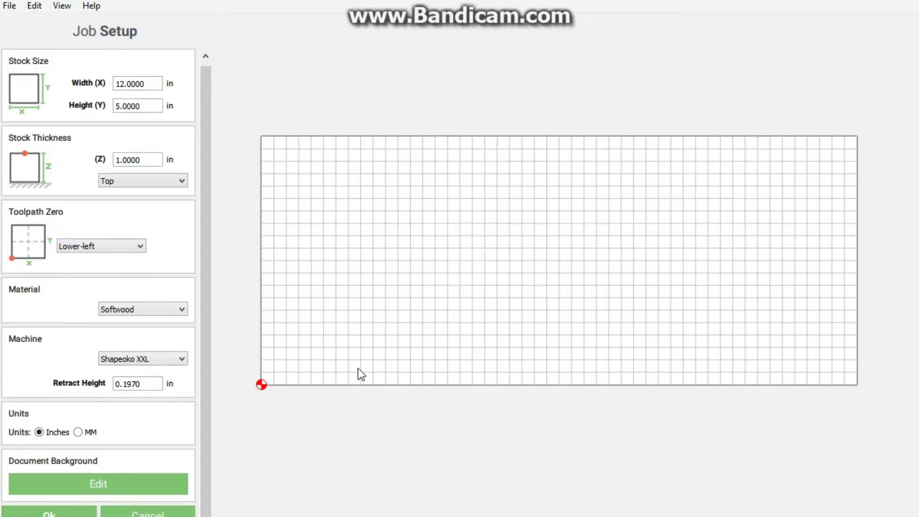
pyautogui.click(56, 87)
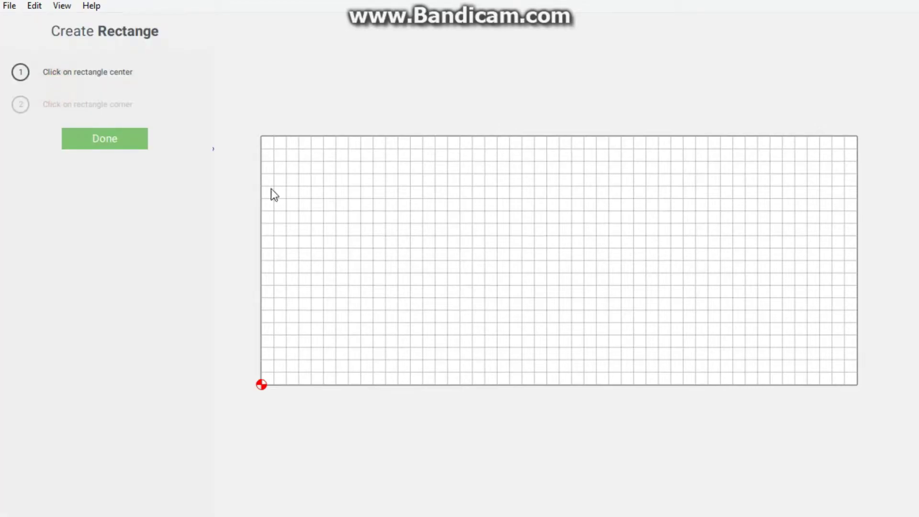
pyautogui.click(283, 187)
pyautogui.click(510, 346)
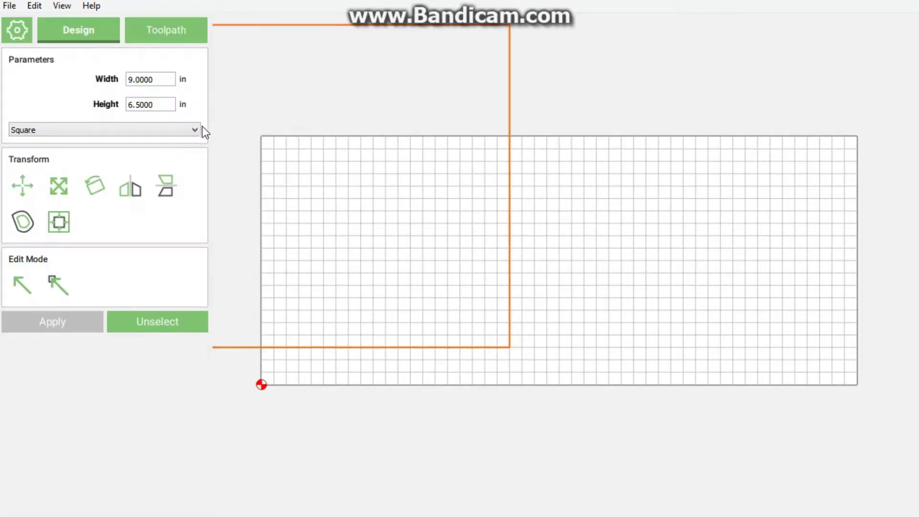
pyautogui.doubleClick(161, 80)
pyautogui.write('11.5')
pyautogui.press('Tab')
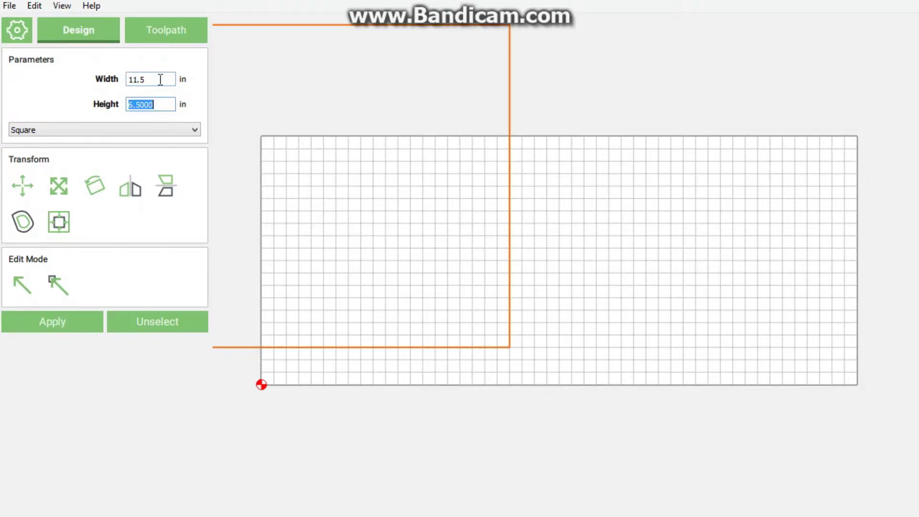
pyautogui.write('4.5')
pyautogui.click(63, 318)
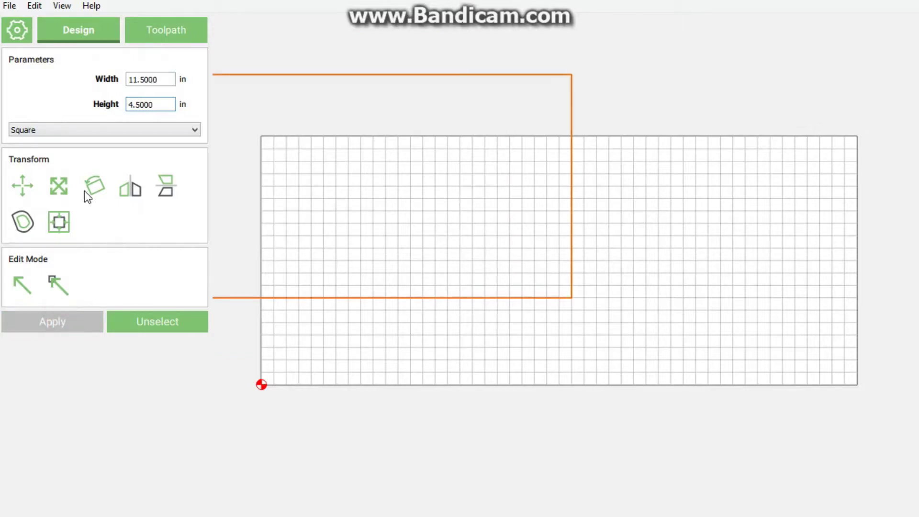
# Centre the rectangle on the stock both ways and deselect it
pyautogui.click(58, 221)
pyautogui.click(46, 364)
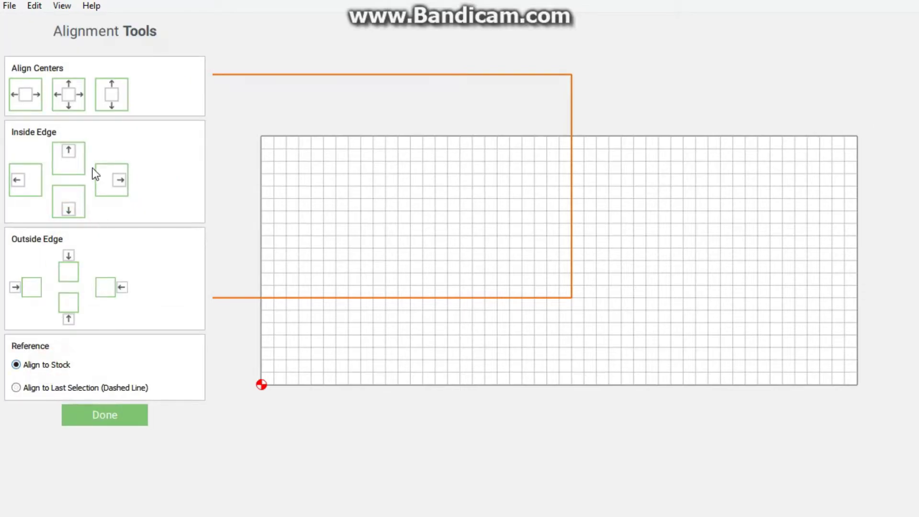
pyautogui.click(68, 94)
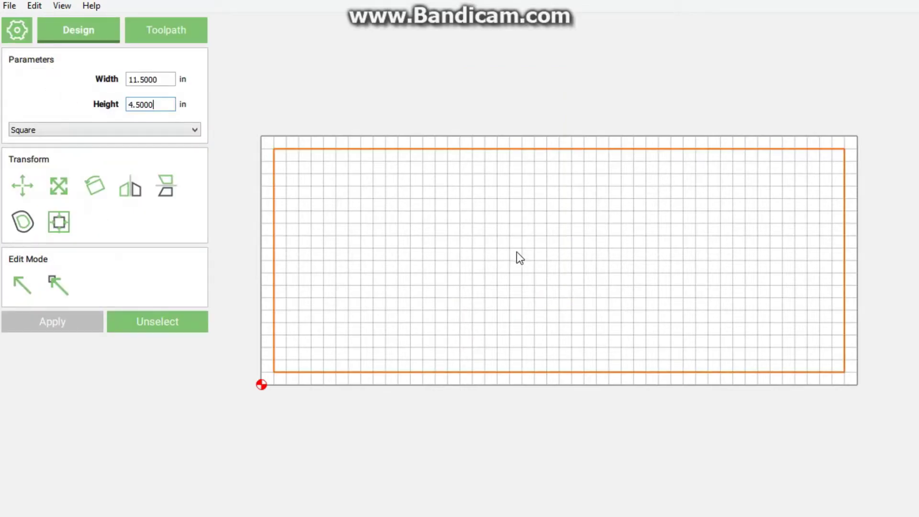
pyautogui.click(517, 254)
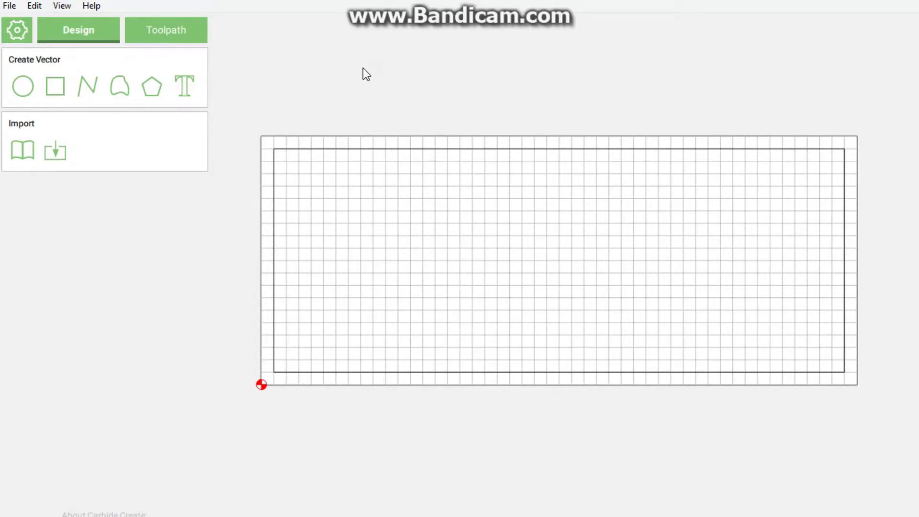
# Add a text object reading STACKED and move it to the rectangle's lower-left
pyautogui.click(186, 87)
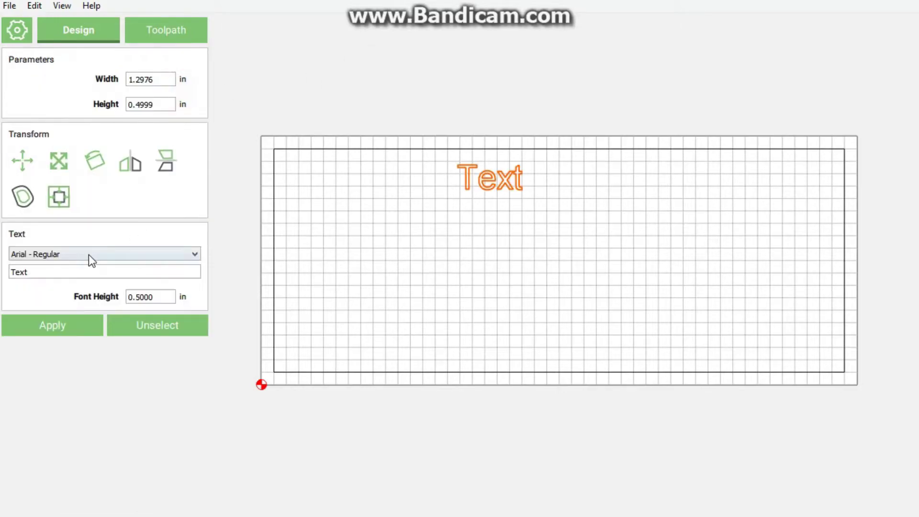
pyautogui.doubleClick(67, 274)
pyautogui.write('STACKED')
pyautogui.scroll(-1, 172, 257)
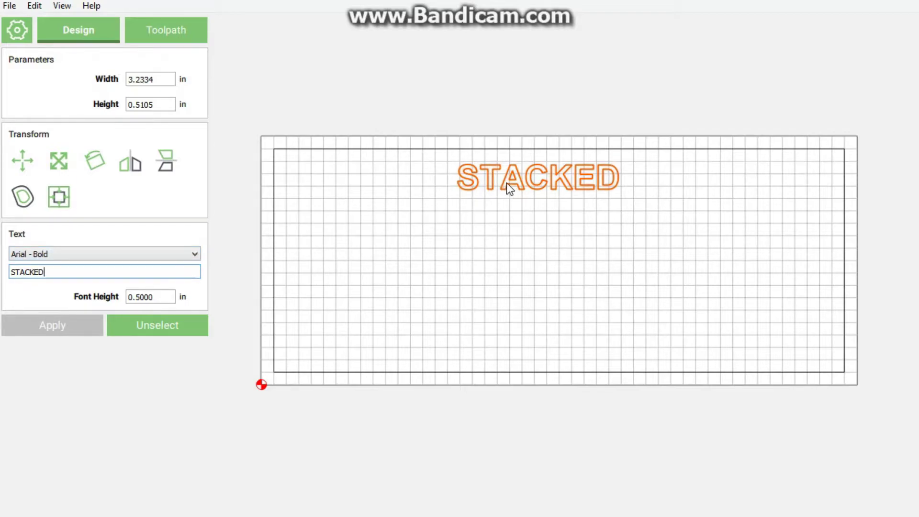
pyautogui.moveTo(501, 188); pyautogui.dragTo(330, 353)
# Stretch STACKED to about 11.04 × 4.0 in to fill the rectangle
pyautogui.click(59, 160)
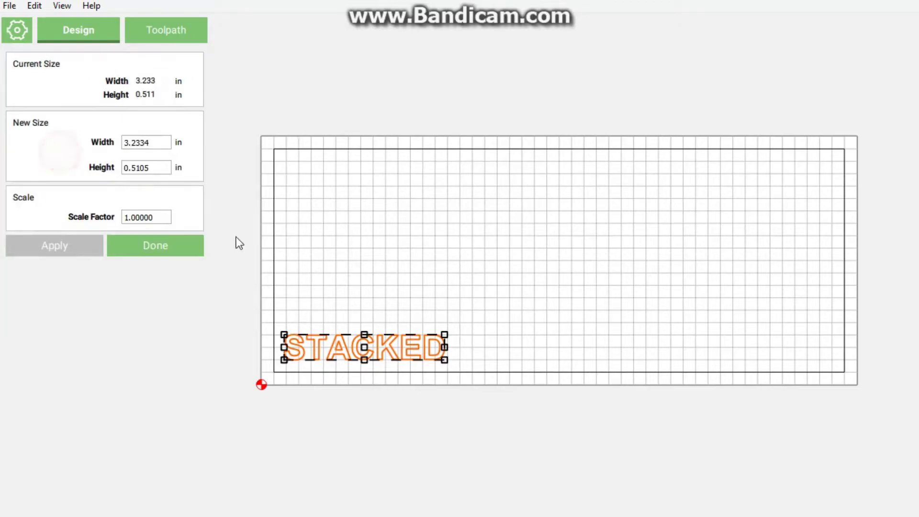
pyautogui.moveTo(365, 331); pyautogui.dragTo(364, 161)
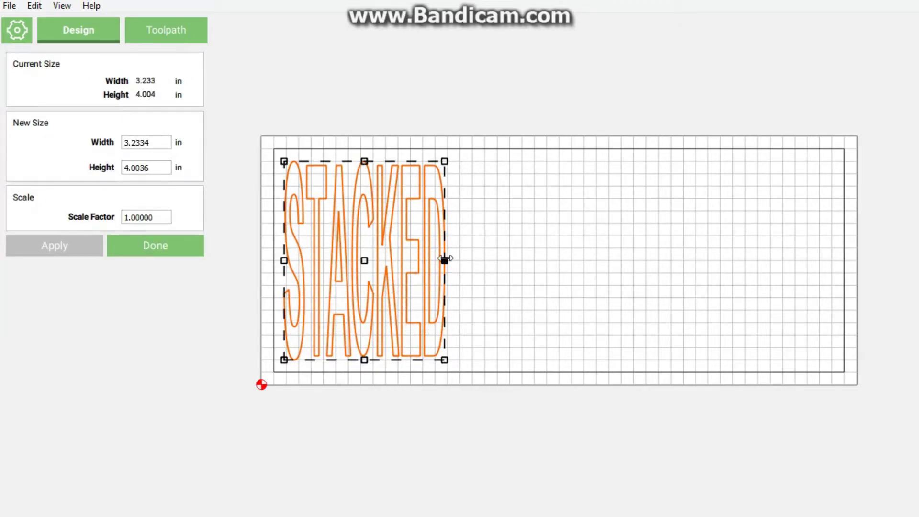
pyautogui.moveTo(445, 260); pyautogui.dragTo(831, 262)
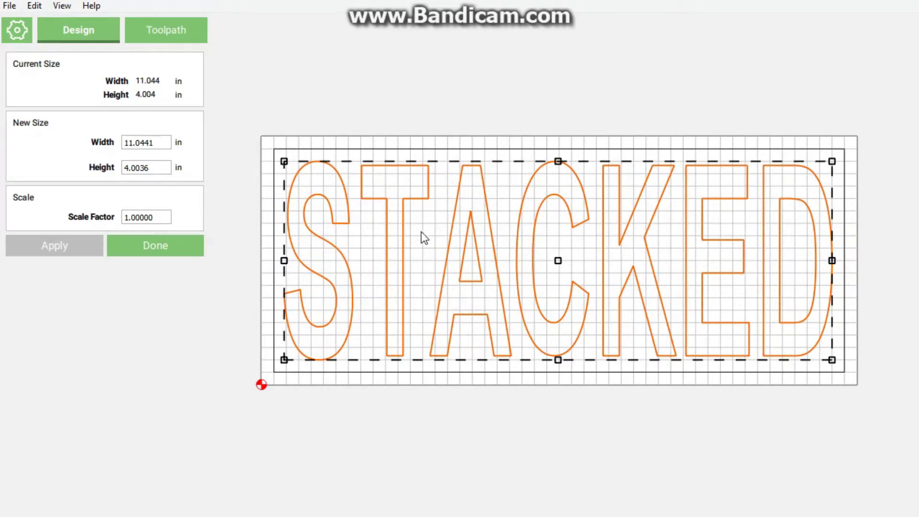
pyautogui.click(158, 249)
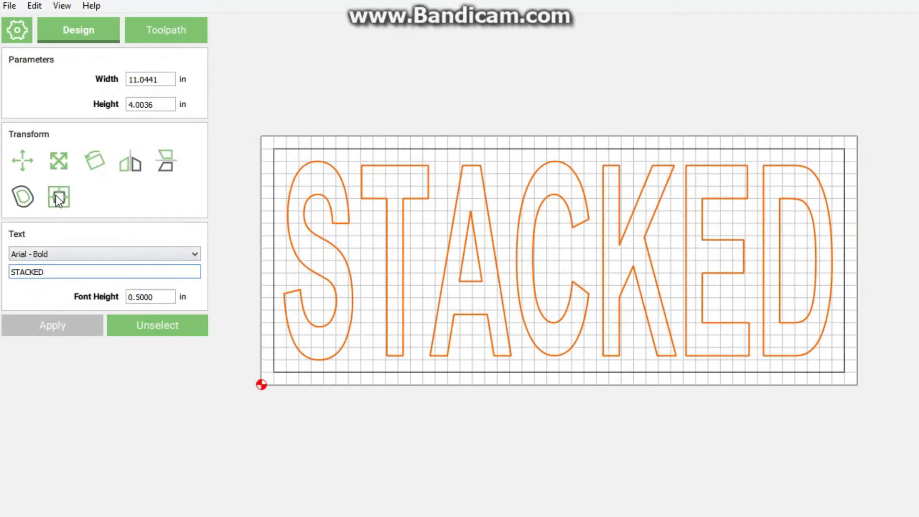
# Centre STACKED on the stock and deselect it
pyautogui.click(56, 195)
pyautogui.click(53, 364)
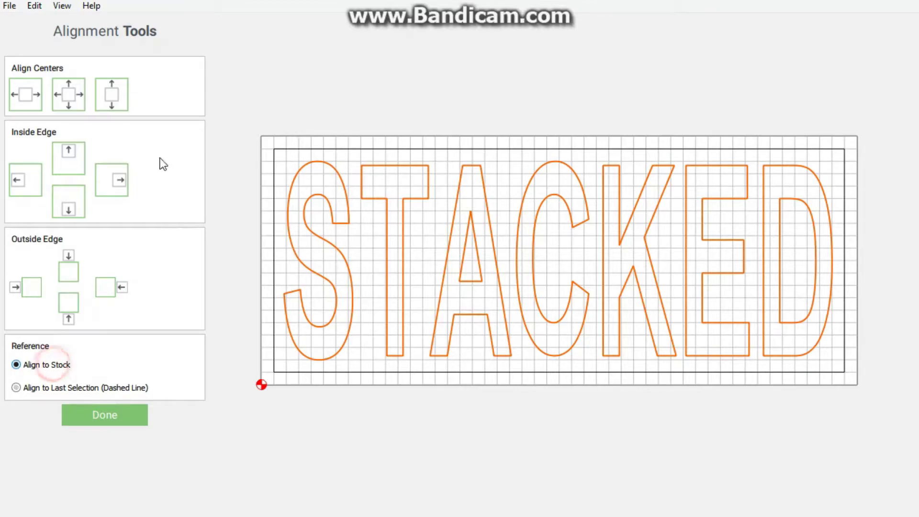
pyautogui.click(71, 100)
pyautogui.click(105, 415)
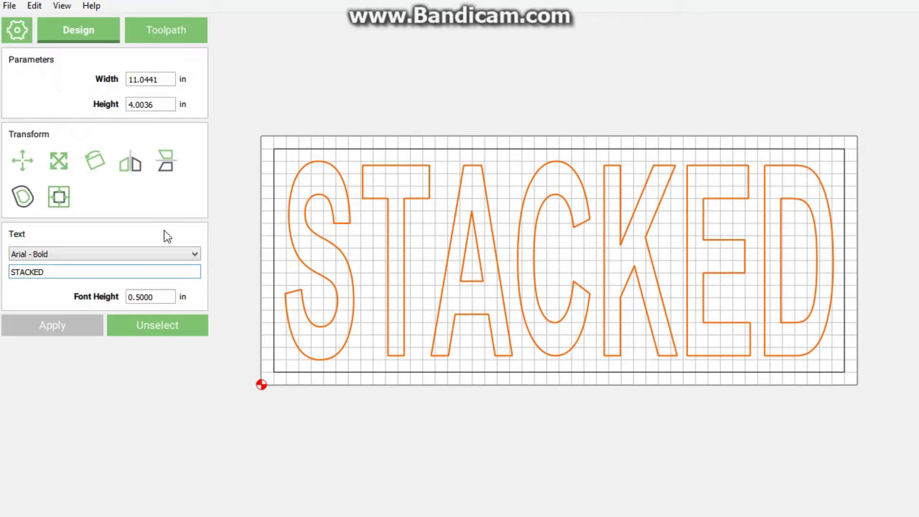
pyautogui.click(143, 327)
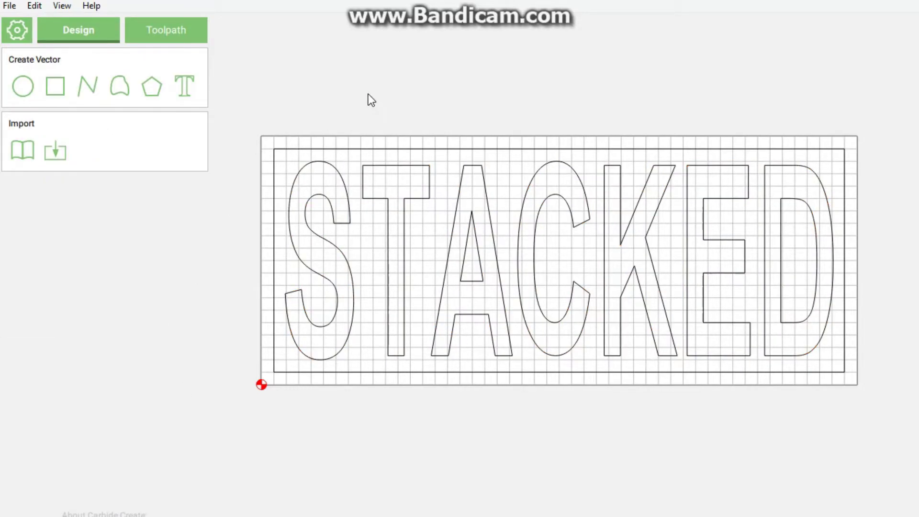
# Add a second placeholder text object and set its font to Borealis - Regular
pyautogui.click(184, 87)
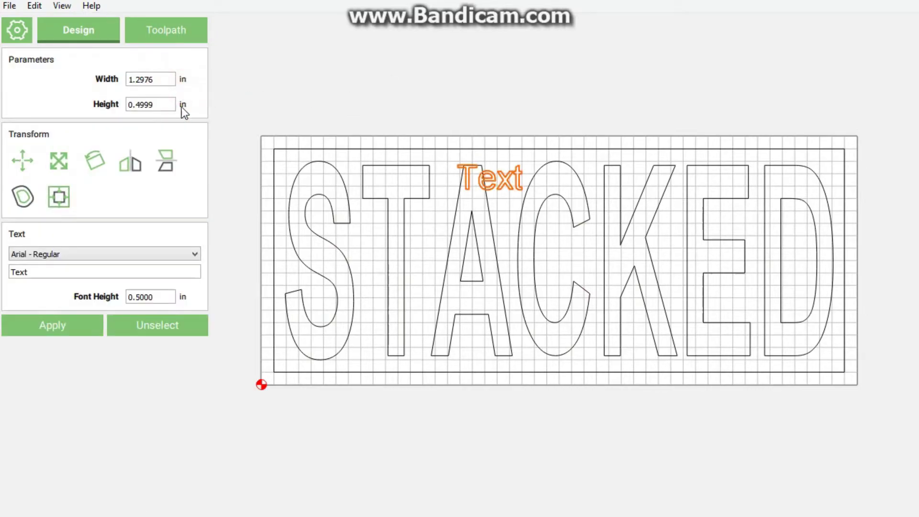
pyautogui.click(190, 254)
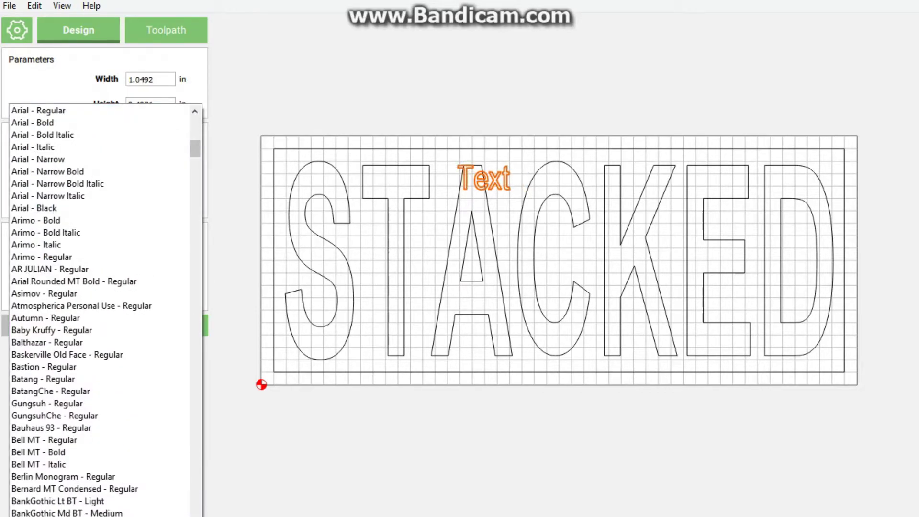
pyautogui.scroll(-7, 100, 311)
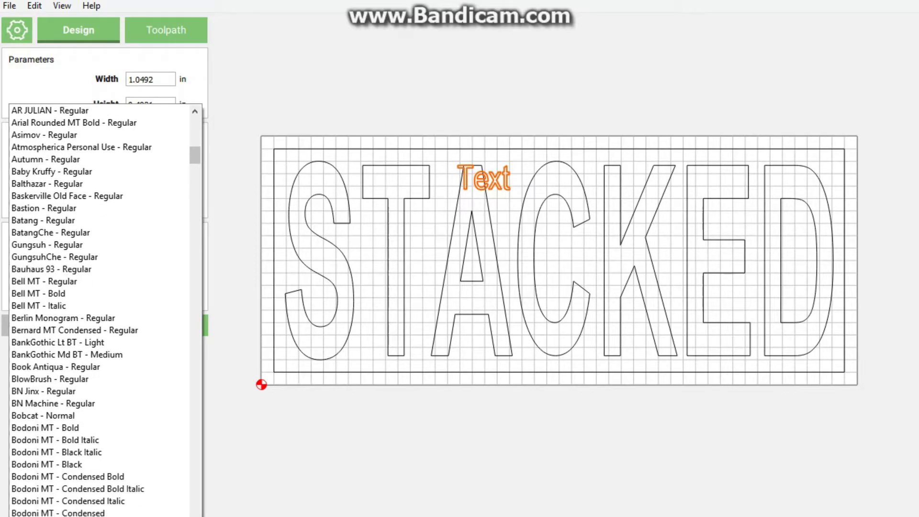
pyautogui.scroll(-3, 100, 311)
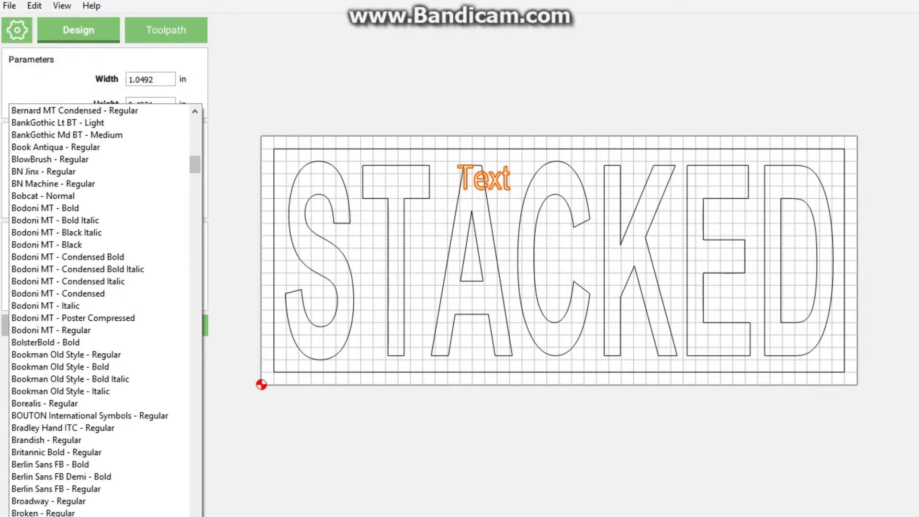
pyautogui.click(100, 404)
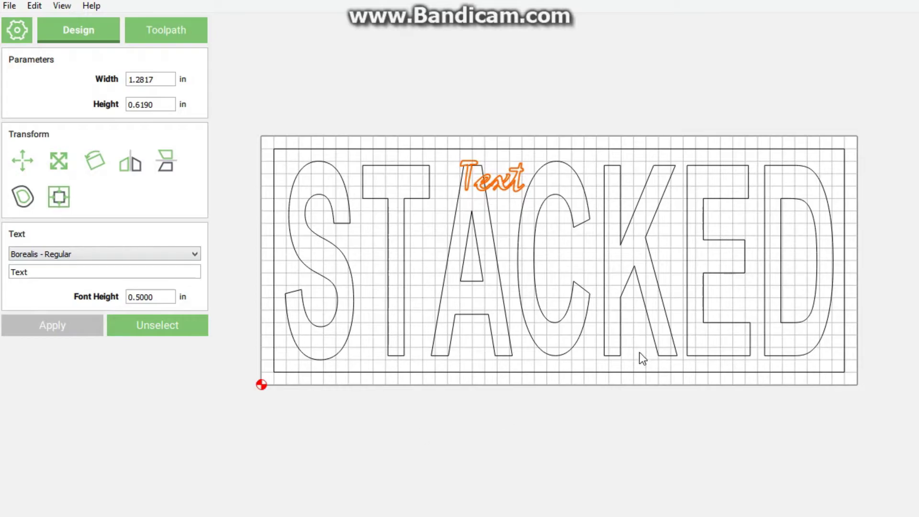
# Enlarge the script word to about 6.05 × 2.92 in and move it over STACKED
pyautogui.click(59, 161)
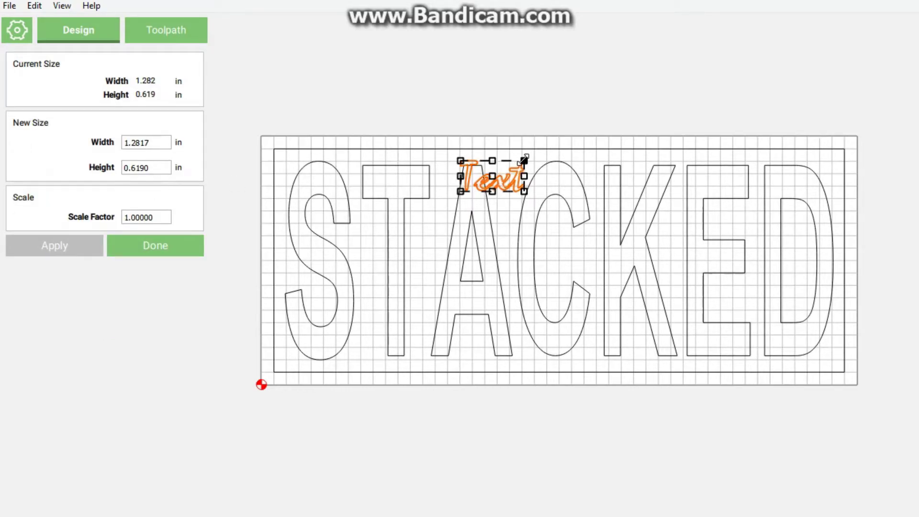
pyautogui.moveTo(524, 161); pyautogui.dragTo(703, 44)
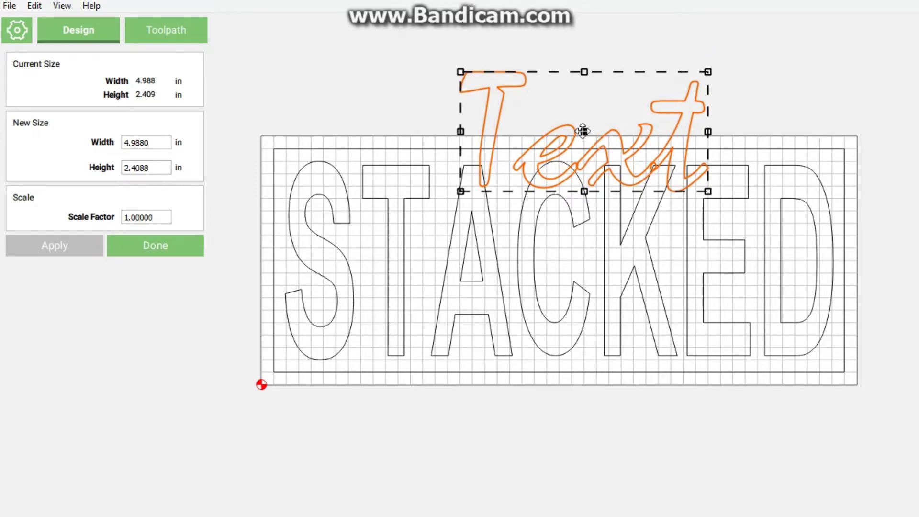
pyautogui.moveTo(583, 130); pyautogui.dragTo(514, 265)
pyautogui.moveTo(635, 200); pyautogui.dragTo(670, 185)
pyautogui.moveTo(524, 253); pyautogui.dragTo(539, 271)
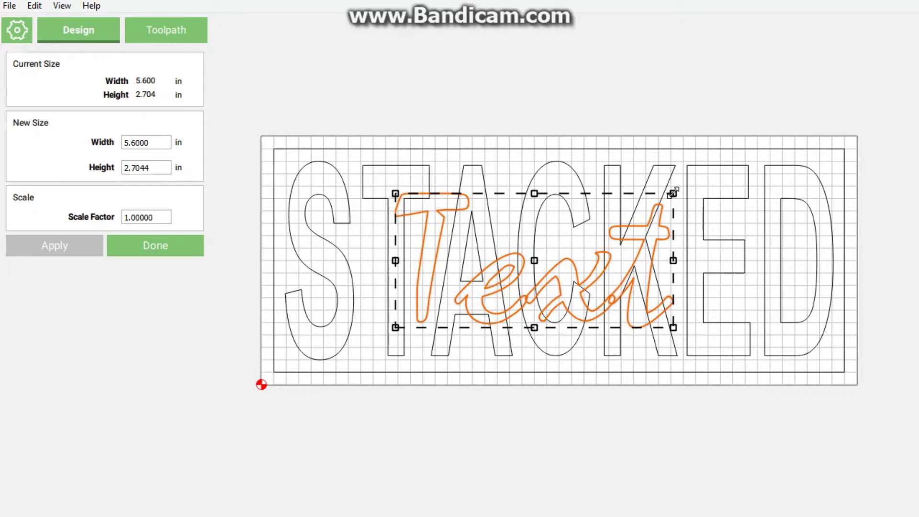
pyautogui.moveTo(673, 193); pyautogui.dragTo(696, 183)
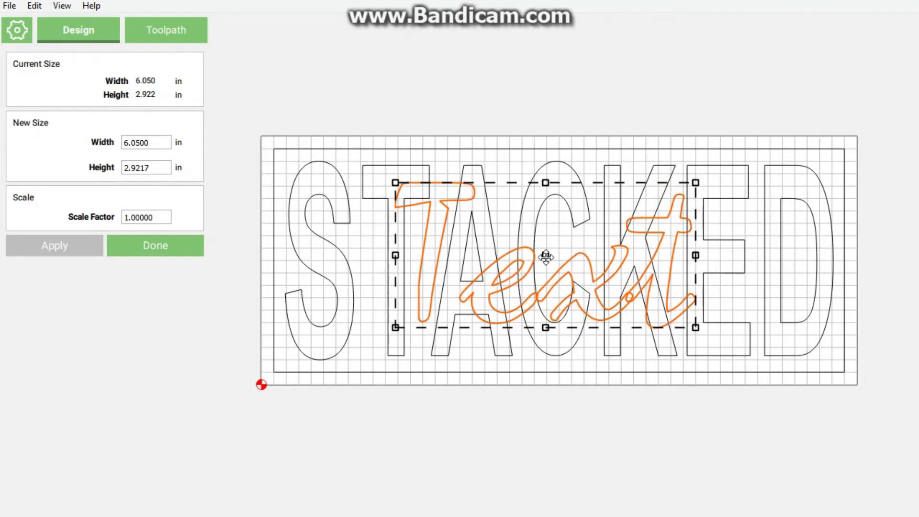
pyautogui.moveTo(546, 257); pyautogui.dragTo(547, 263)
pyautogui.click(149, 249)
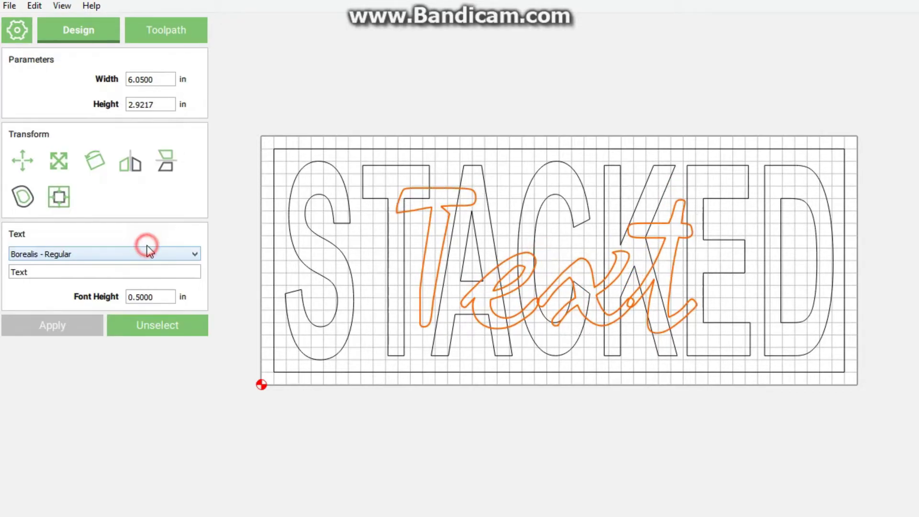
# Centre the script word on the stock and deselect it
pyautogui.click(59, 198)
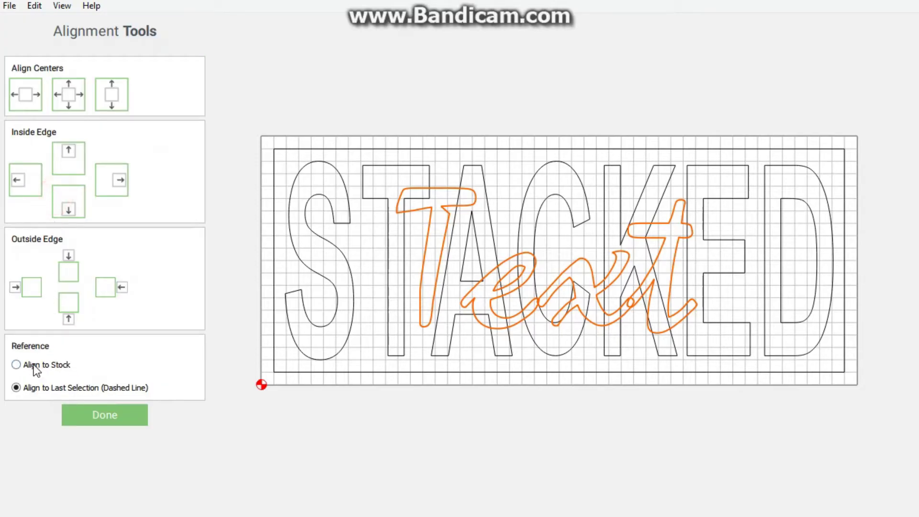
pyautogui.click(32, 366)
pyautogui.click(71, 96)
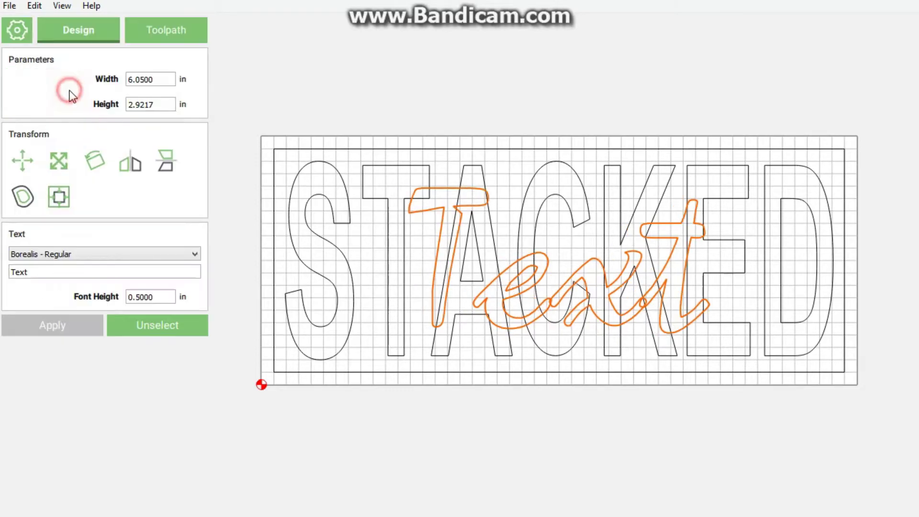
pyautogui.click(560, 56)
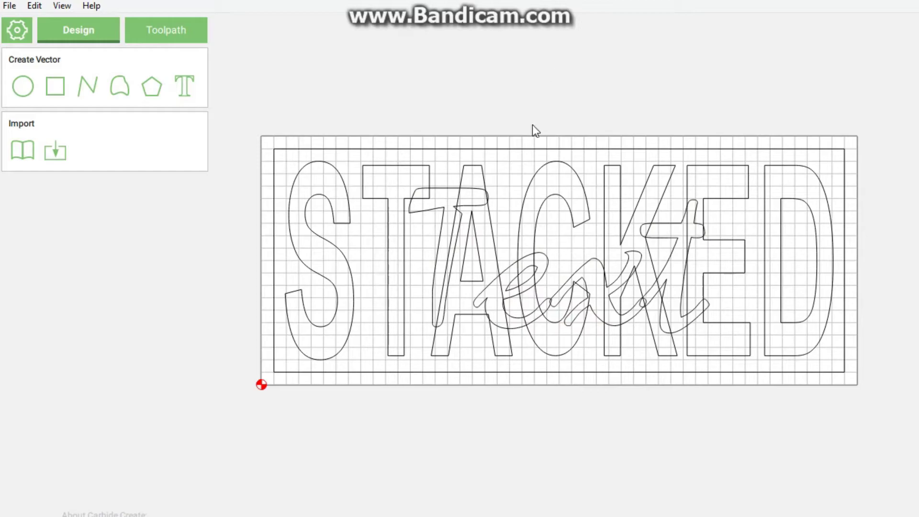
# Copy-paste the script word, park the duplicate below the stock, and select STACKED
pyautogui.click(441, 209)
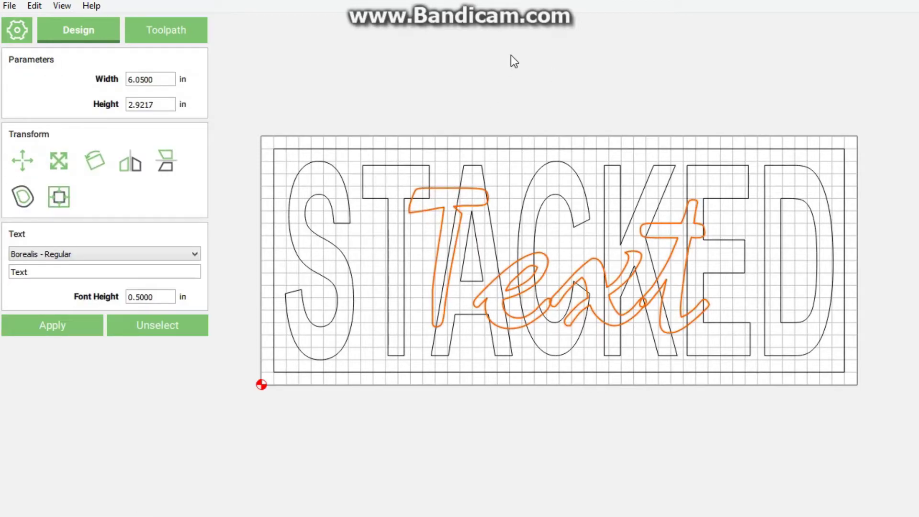
pyautogui.hotkey('ctrl', 'c')
pyautogui.hotkey('ctrl', 'v')
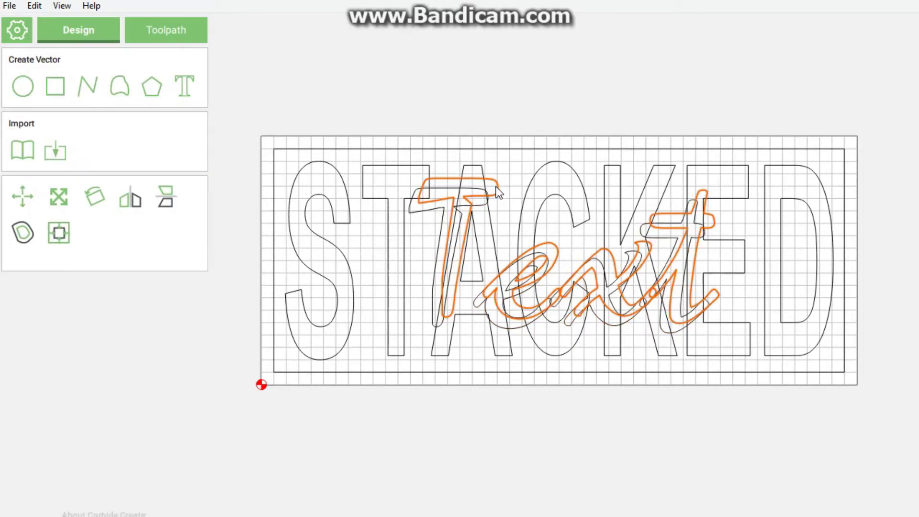
pyautogui.moveTo(497, 185); pyautogui.dragTo(460, 404)
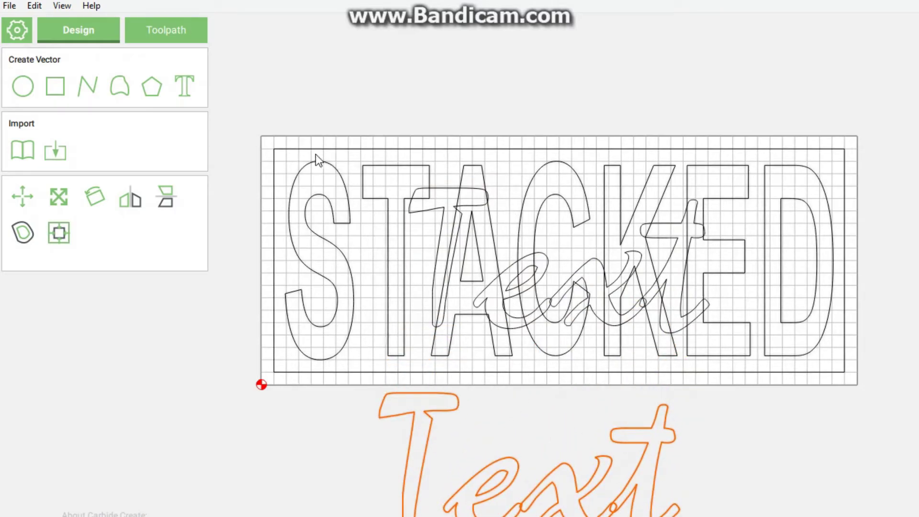
pyautogui.moveTo(290, 162); pyautogui.dragTo(818, 354)
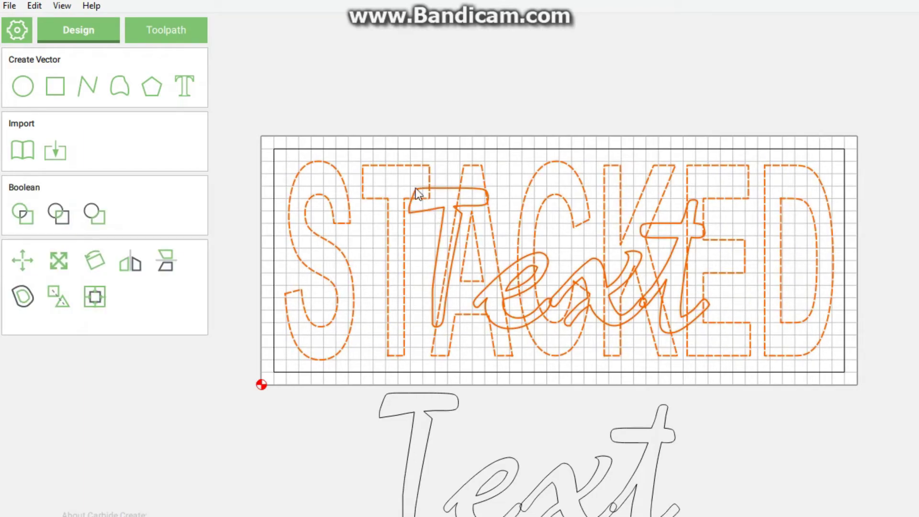
# Union STACKED with the script word, group the result, and deselect it
pyautogui.click(21, 213)
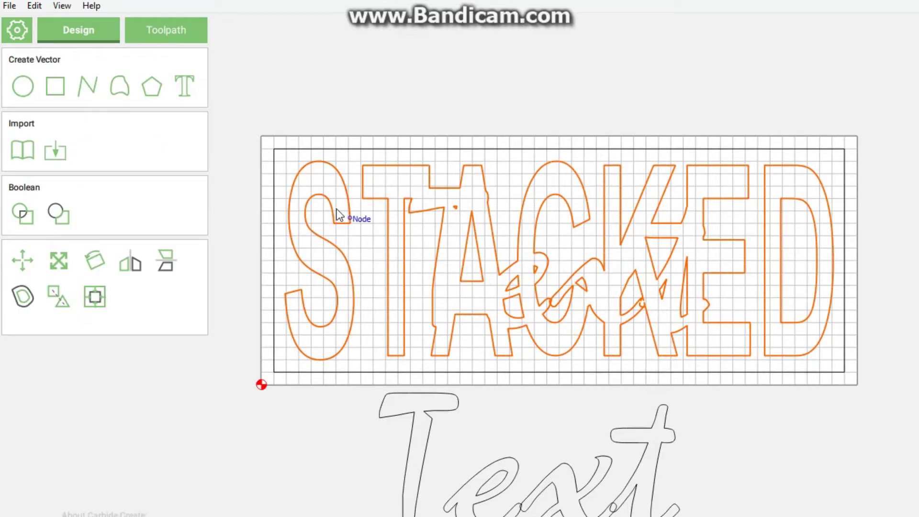
pyautogui.click(58, 300)
pyautogui.click(616, 59)
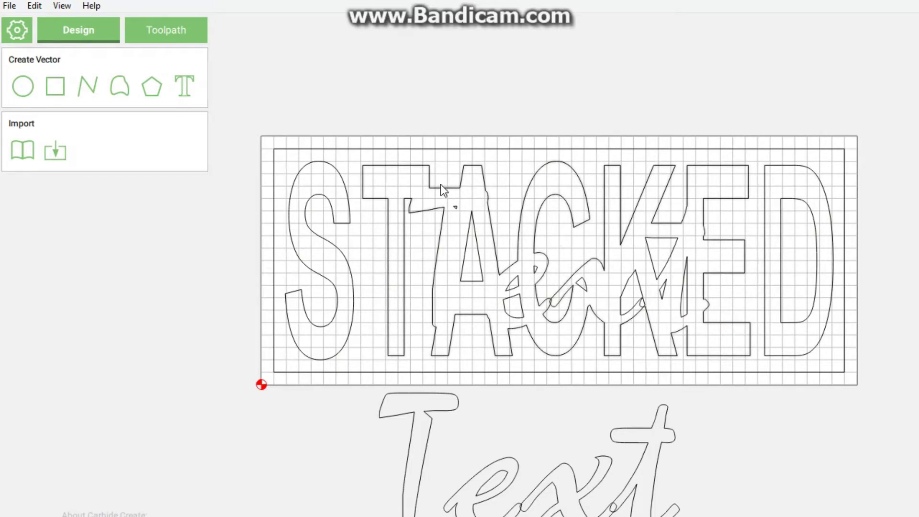
# Select STACKED plus the border and create a 0.500 in deep pocket toolpath
pyautogui.click(303, 171)
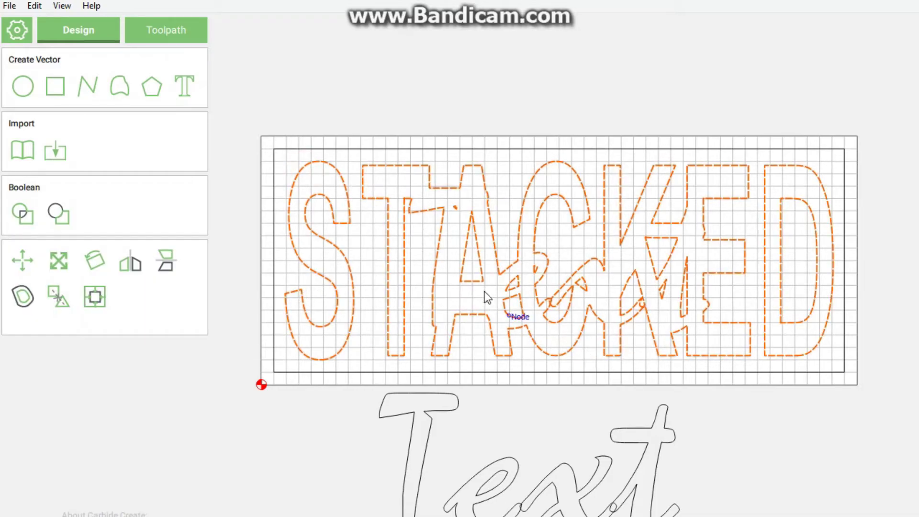
pyautogui.click(513, 149)
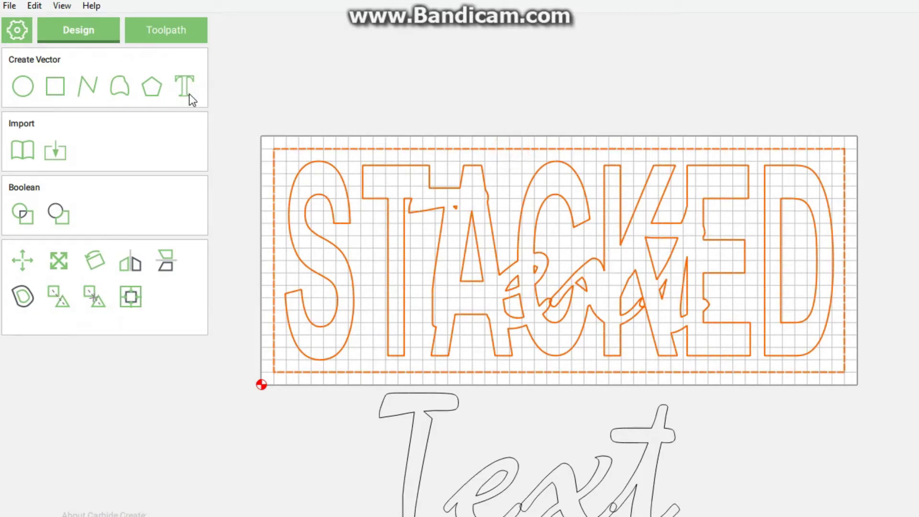
pyautogui.click(153, 31)
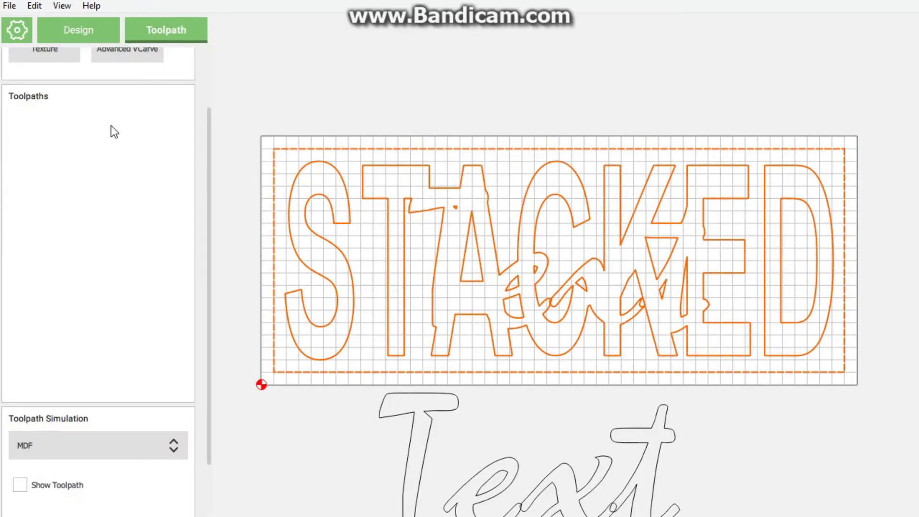
pyautogui.scroll(3, 206, 111)
pyautogui.click(27, 88)
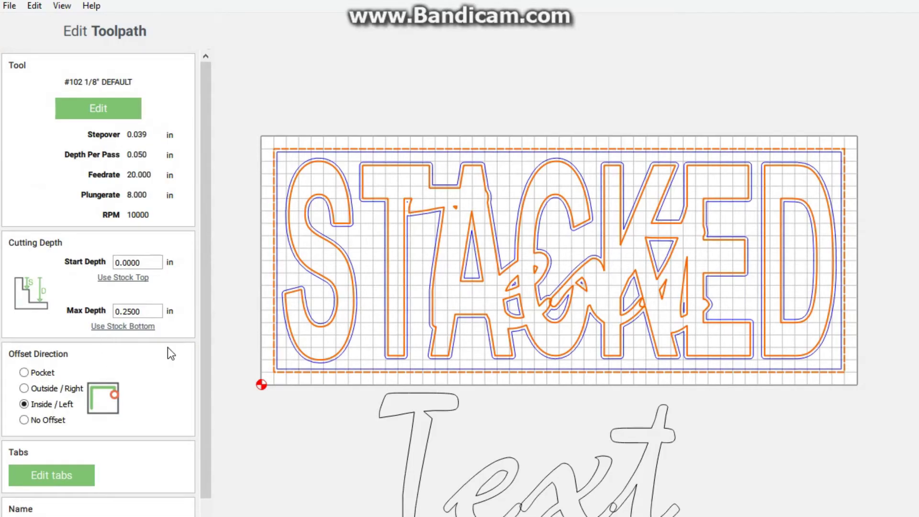
pyautogui.click(24, 373)
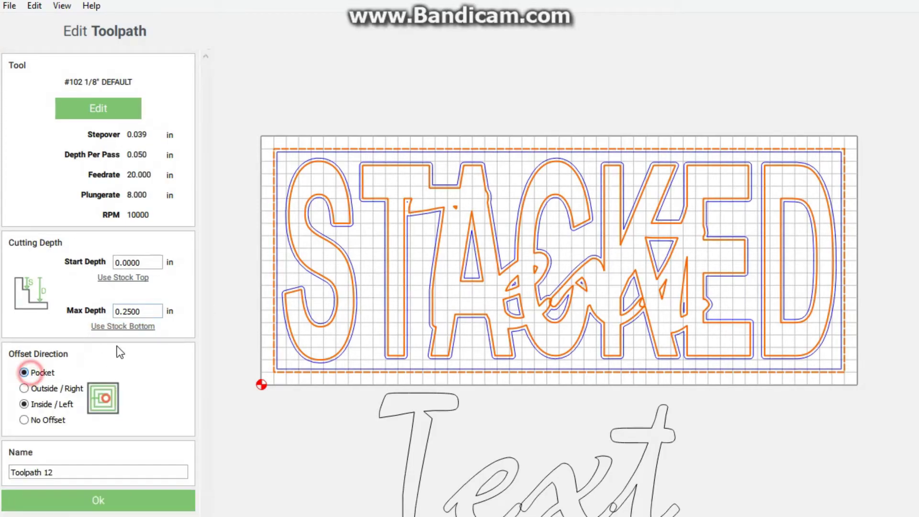
pyautogui.click(150, 310)
pyautogui.click(148, 312)
pyautogui.press('BackSpace')
pyautogui.press('BackSpace')
pyautogui.press('BackSpace')
pyautogui.press('BackSpace')
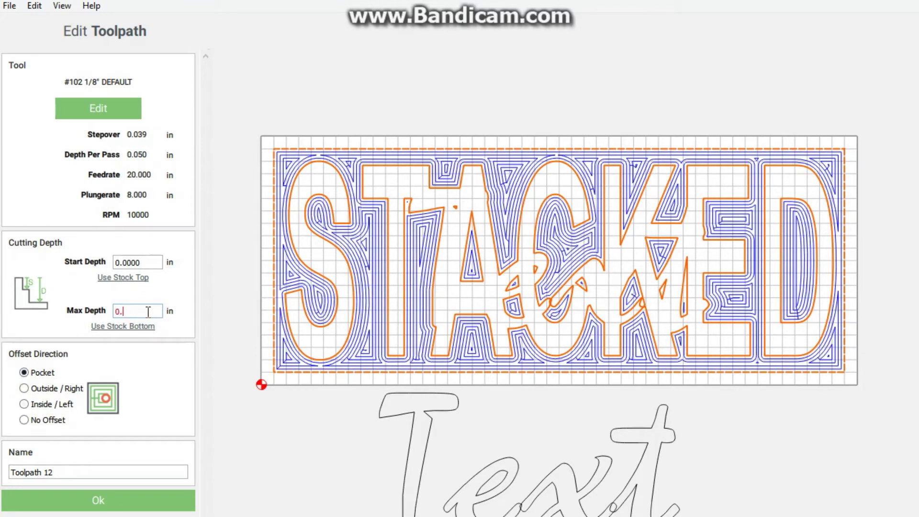
pyautogui.write('500')
pyautogui.click(185, 272)
pyautogui.click(97, 500)
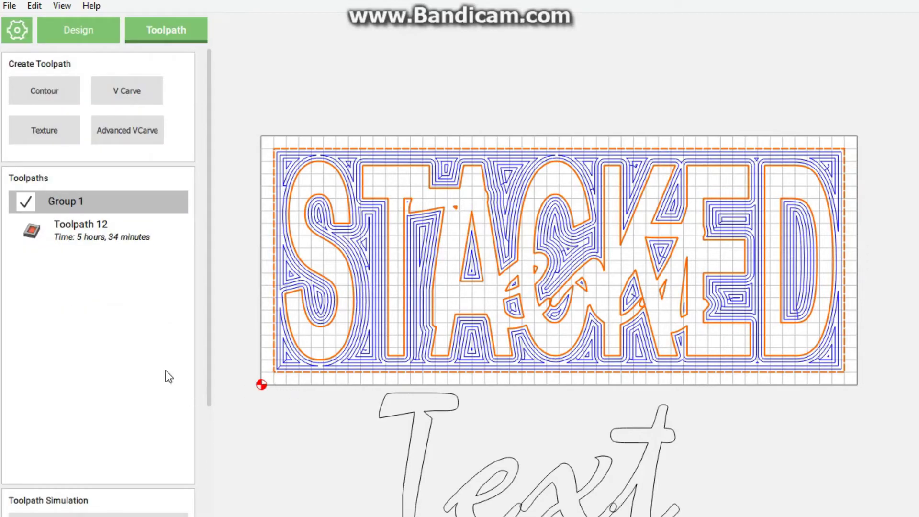
# Run the toolpath simulation to preview STACKED as raised letters inside the border
pyautogui.scroll(-4, 196, 320)
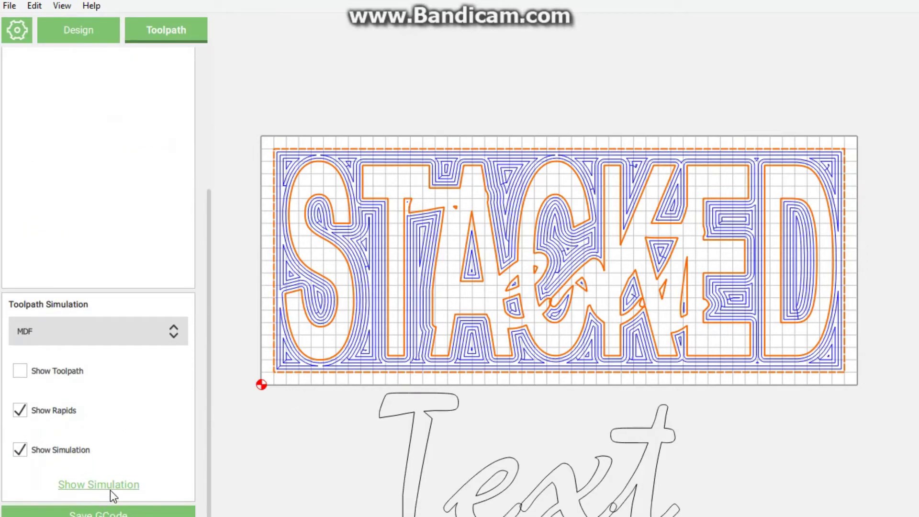
pyautogui.click(110, 488)
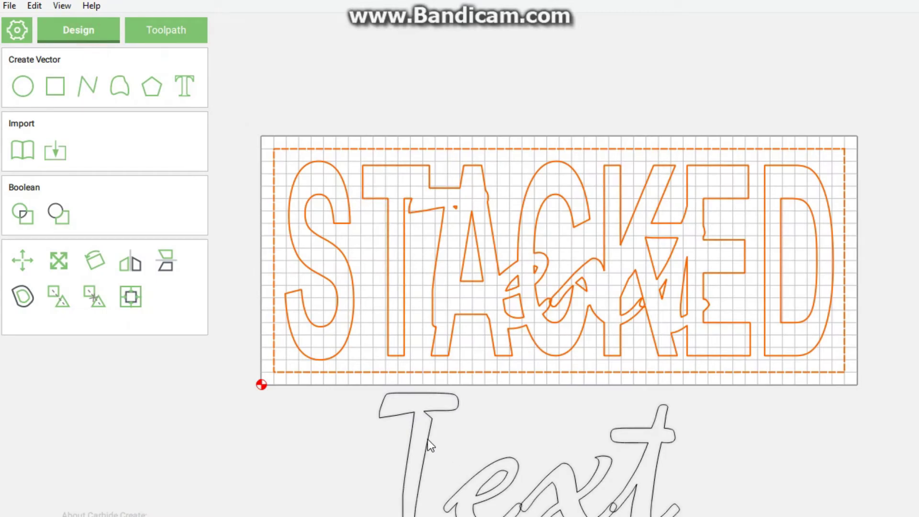
# Select the spare script word copy and centre it on the stock over STACKED
pyautogui.click(428, 438)
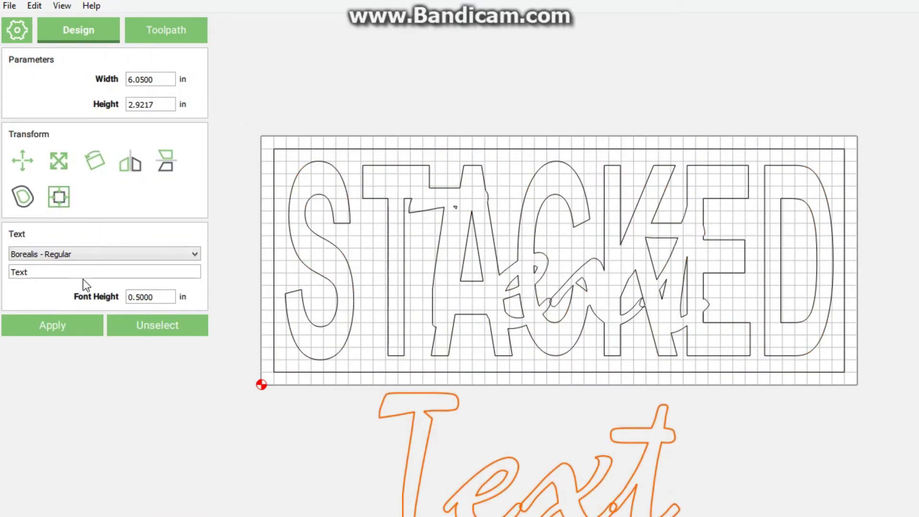
pyautogui.click(53, 194)
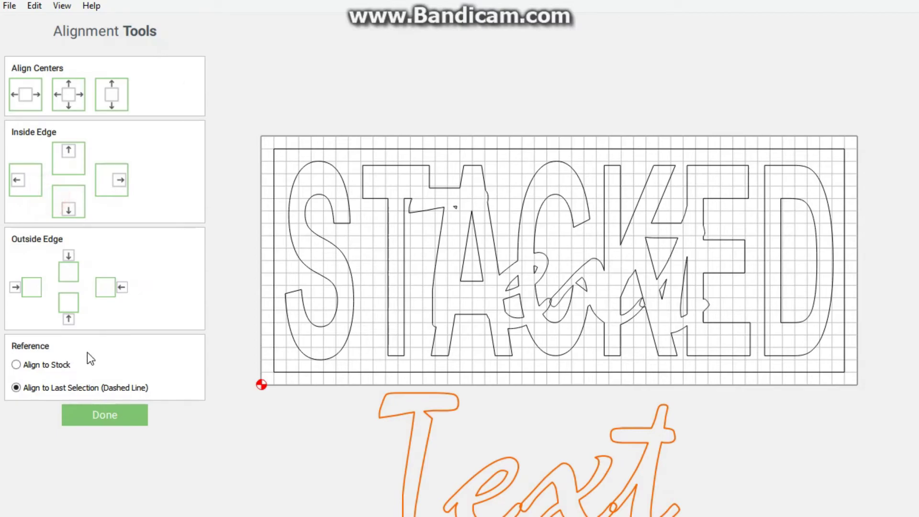
pyautogui.click(54, 364)
pyautogui.click(65, 102)
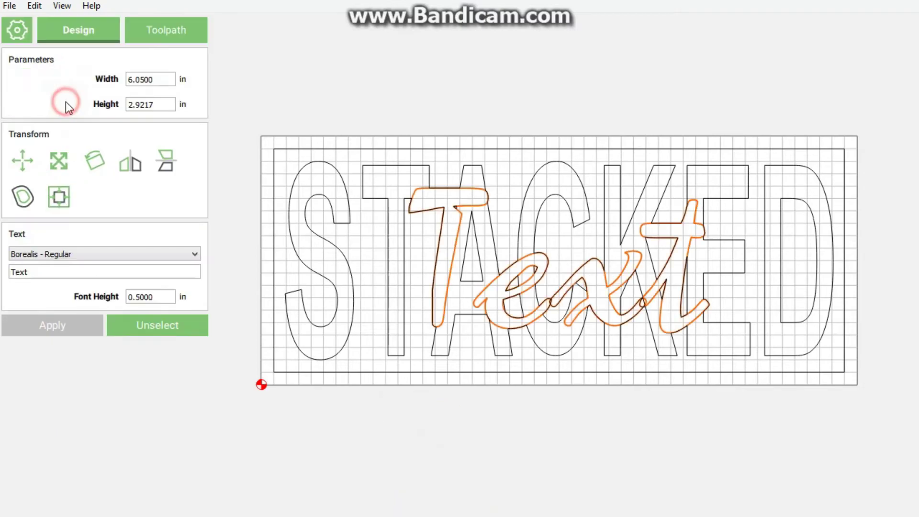
# Create a 0.25 in deep pocket toolpath from the border and script word selection
pyautogui.keyDown('shift'); pyautogui.click(519, 149); pyautogui.keyUp('shift')
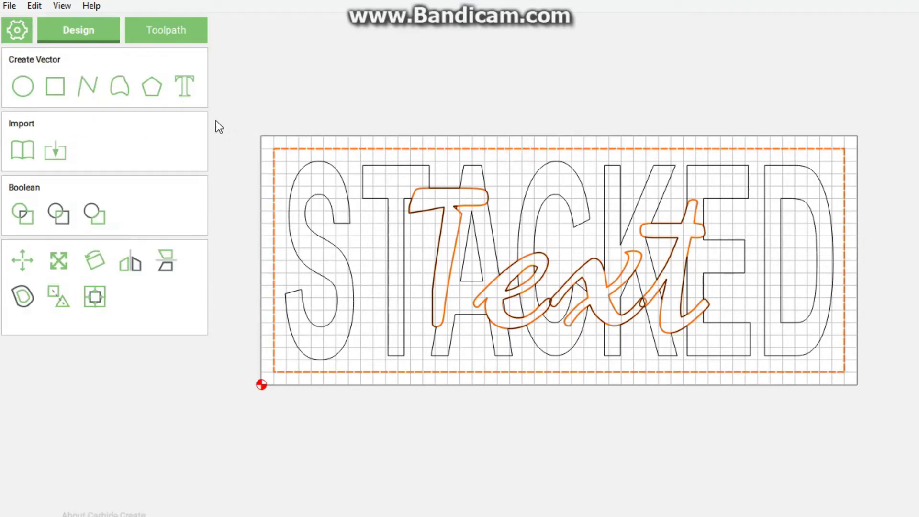
pyautogui.click(168, 35)
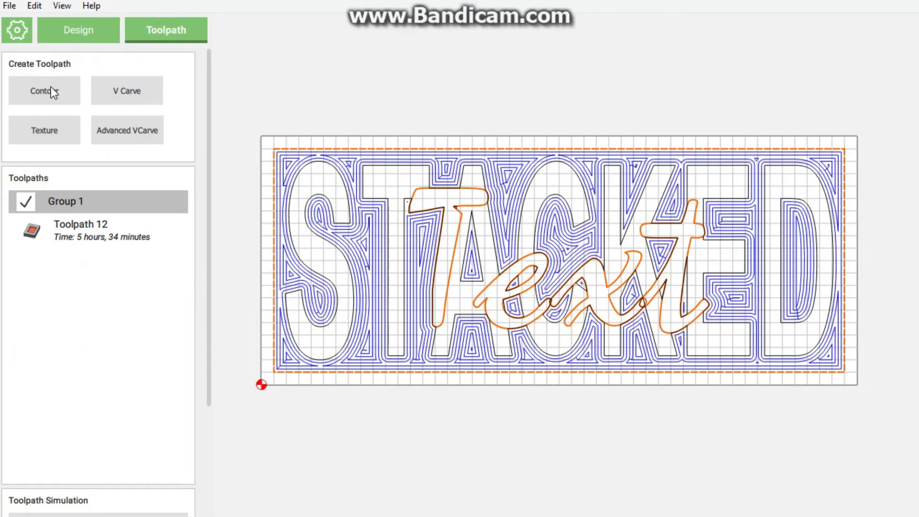
pyautogui.click(51, 88)
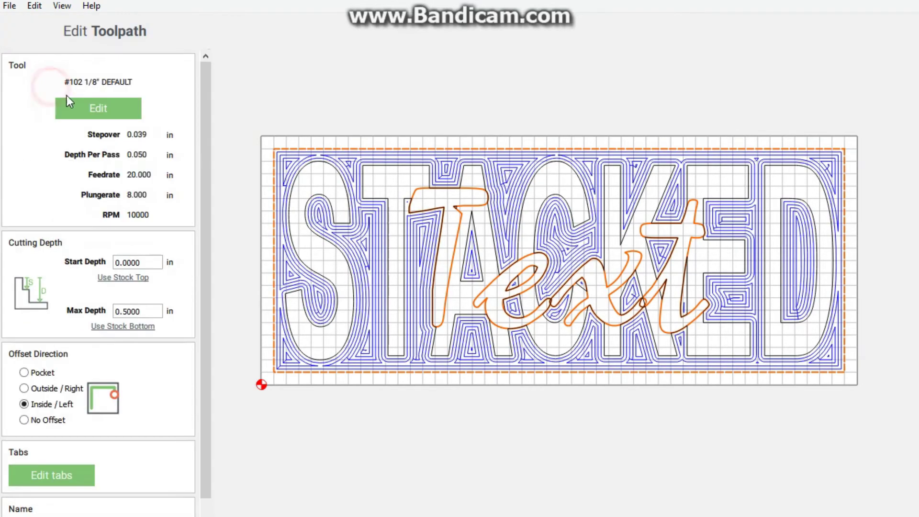
pyautogui.click(155, 310)
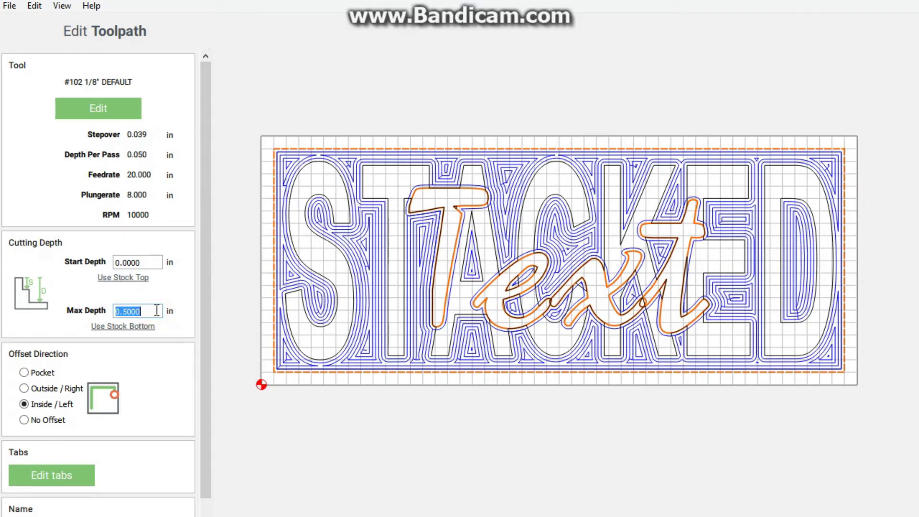
pyautogui.write('0.25')
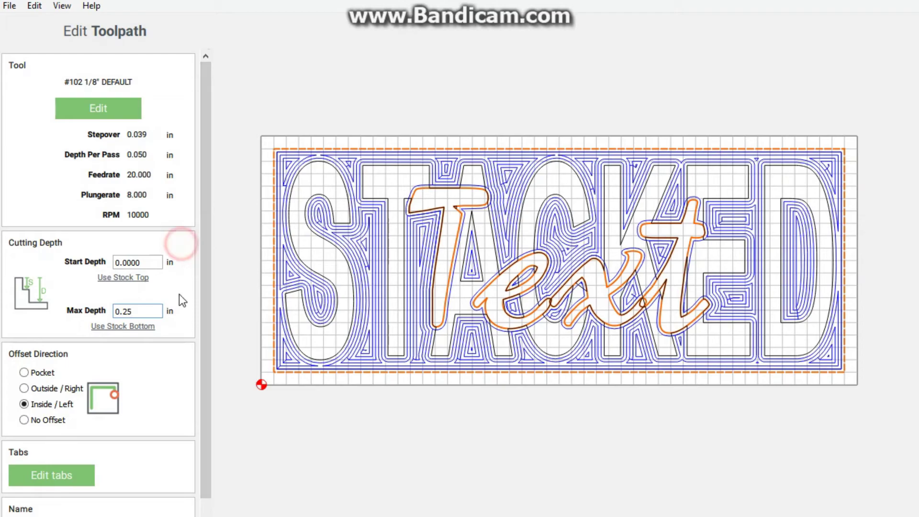
pyautogui.scroll(-2, 179, 300)
pyautogui.click(43, 330)
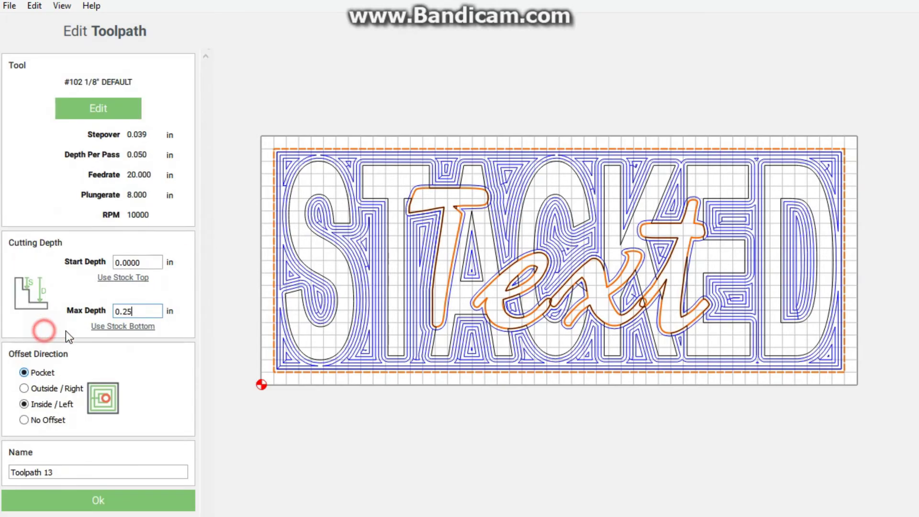
pyautogui.click(99, 501)
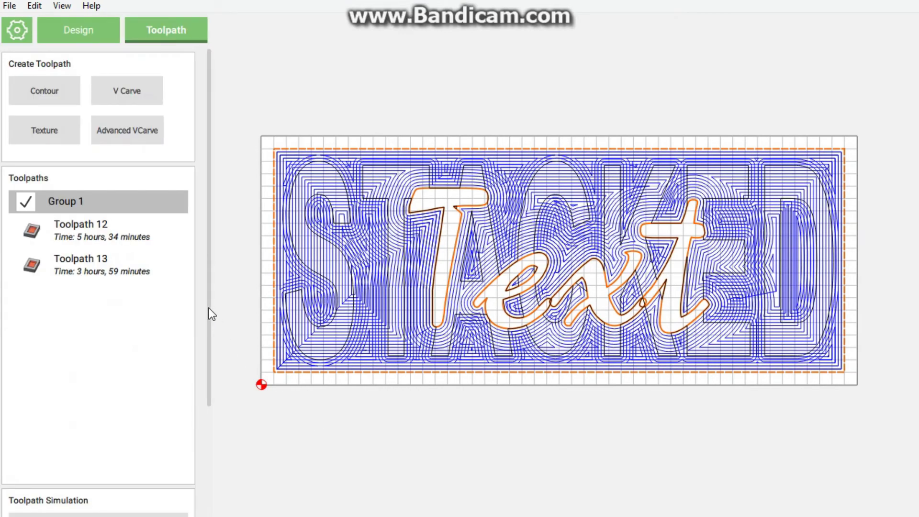
# Run the toolpath simulation for both pocket toolpaths in MDF
pyautogui.scroll(-5, 211, 316)
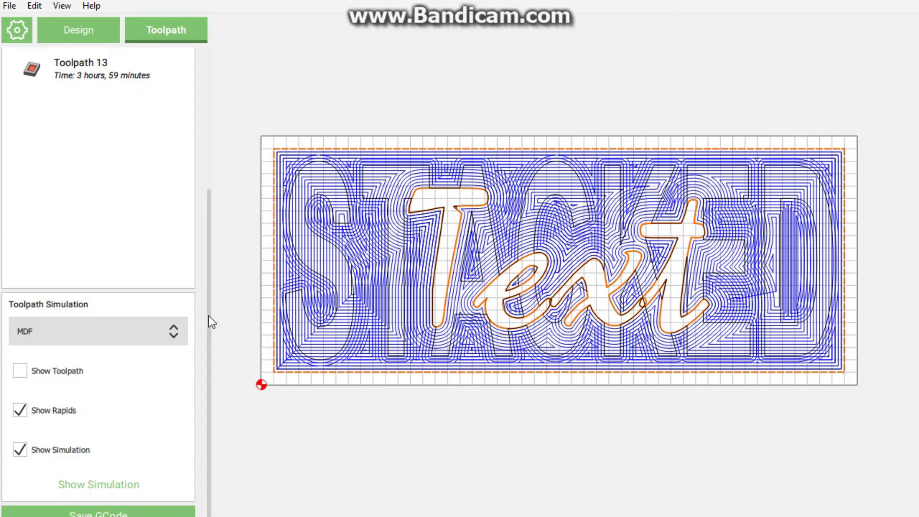
pyautogui.click(117, 482)
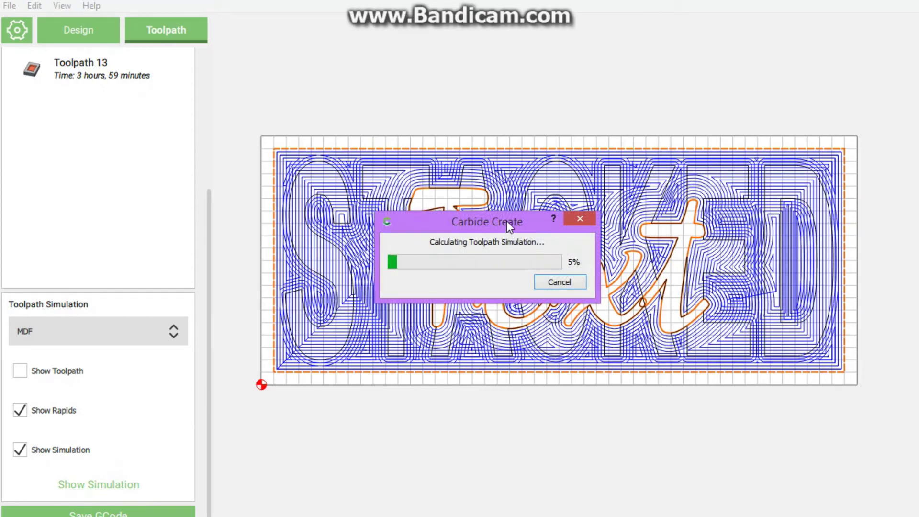